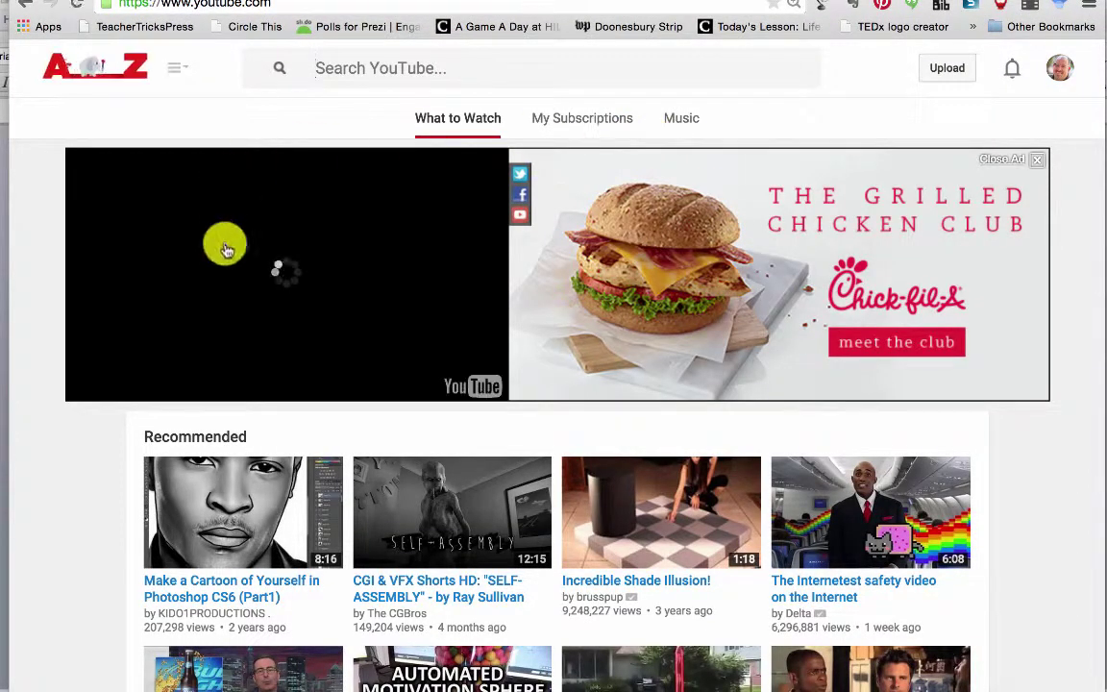
# Step: Open your own channel and look through its uploaded videos
pyautogui.click(181, 70)
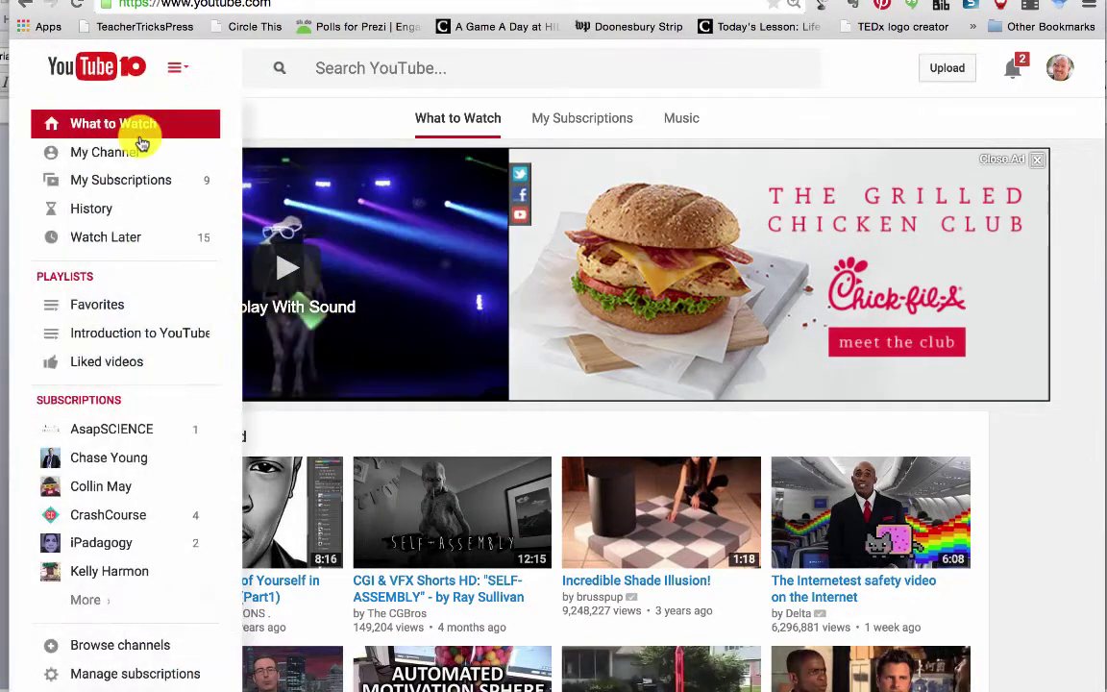
pyautogui.click(106, 152)
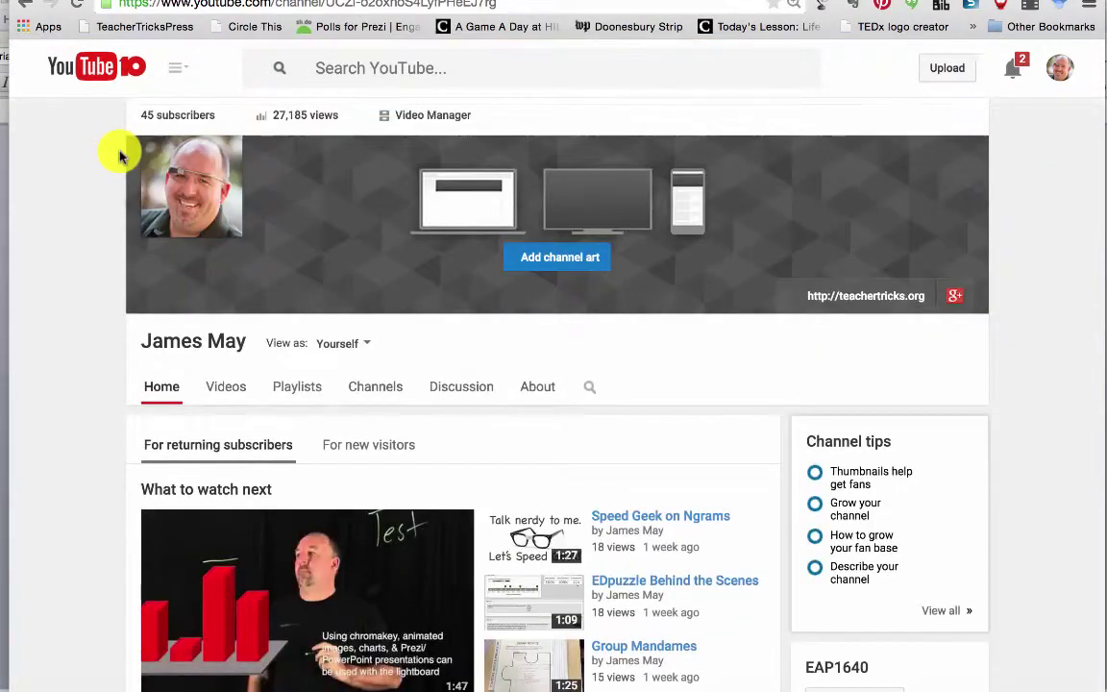
pyautogui.click(222, 389)
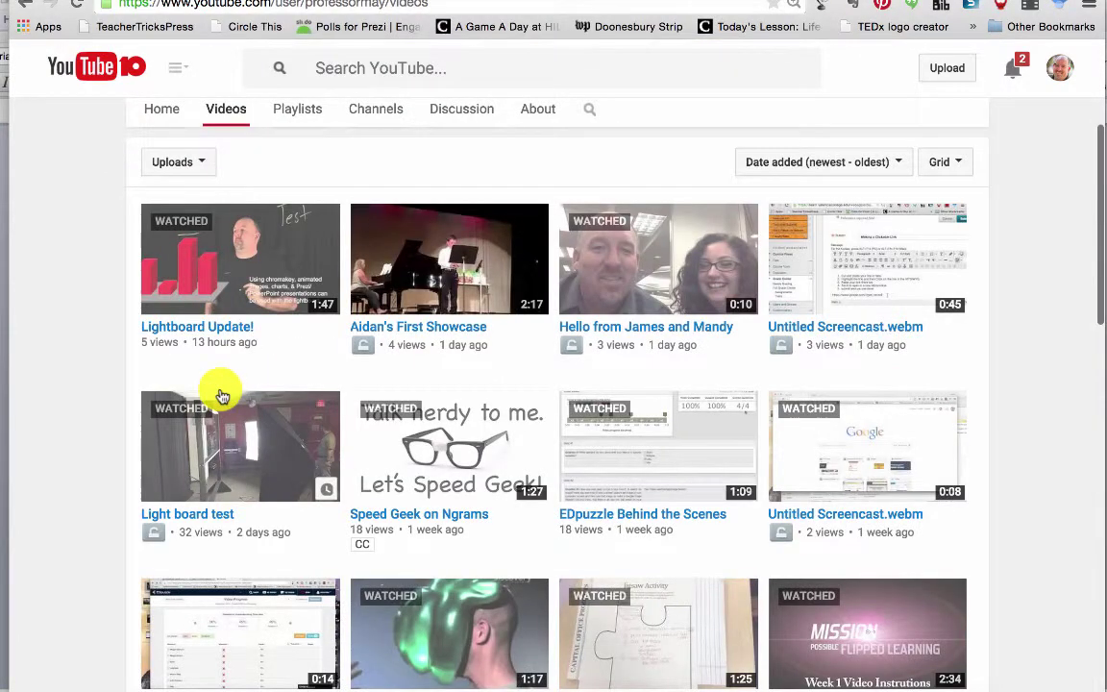
pyautogui.scroll(-3, 220, 389)
pyautogui.scroll(6, 222, 390)
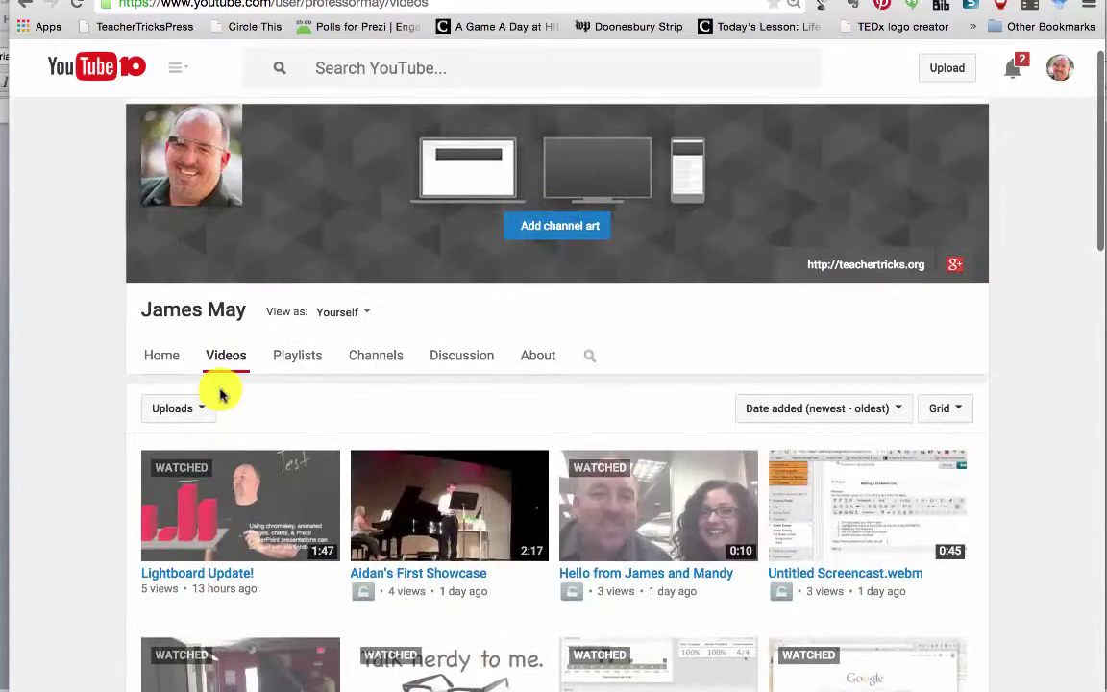
# Step: Open the channel's Favorites playlist and look through the videos saved in it
pyautogui.click(298, 357)
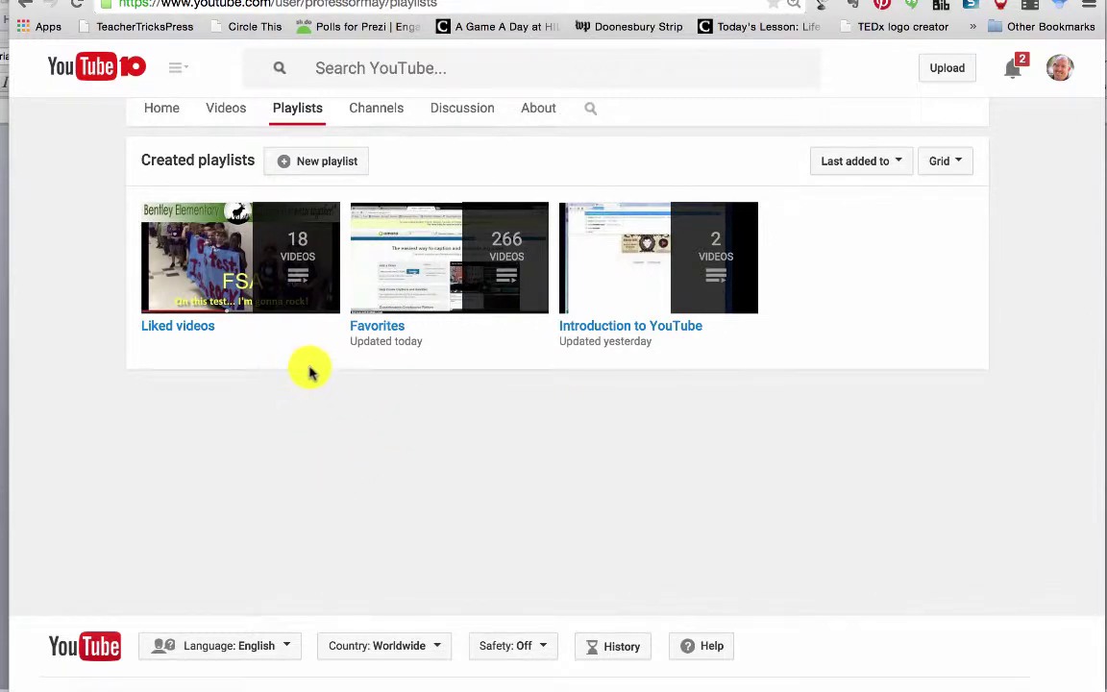
pyautogui.click(388, 333)
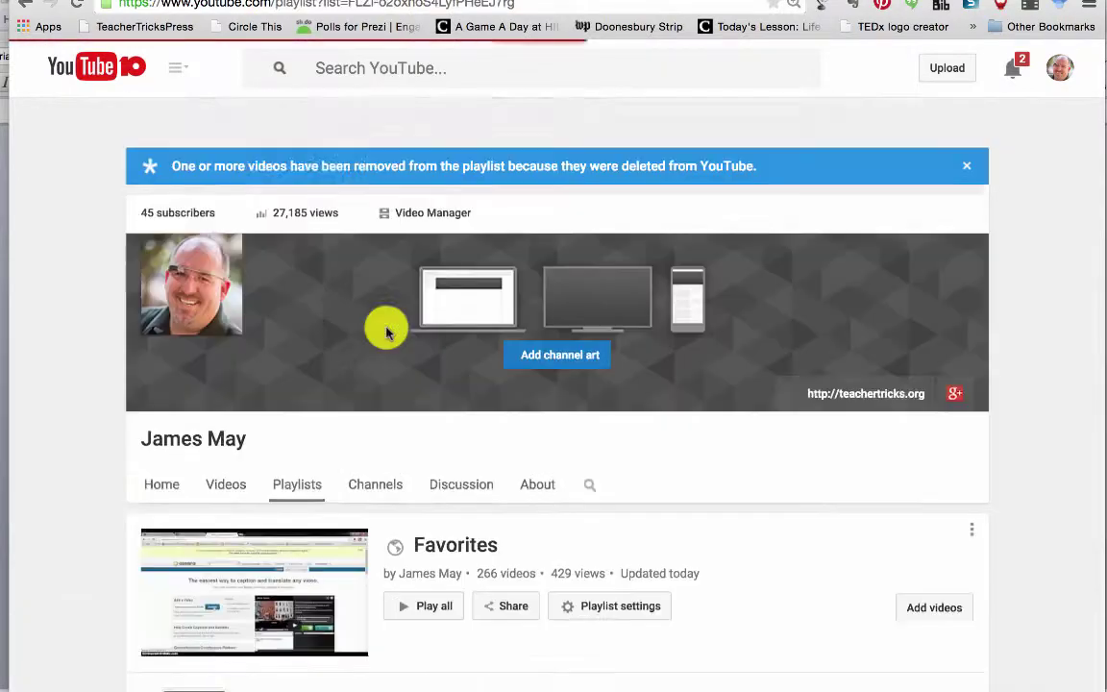
pyautogui.scroll(-10, 432, 452)
pyautogui.scroll(-15, 432, 455)
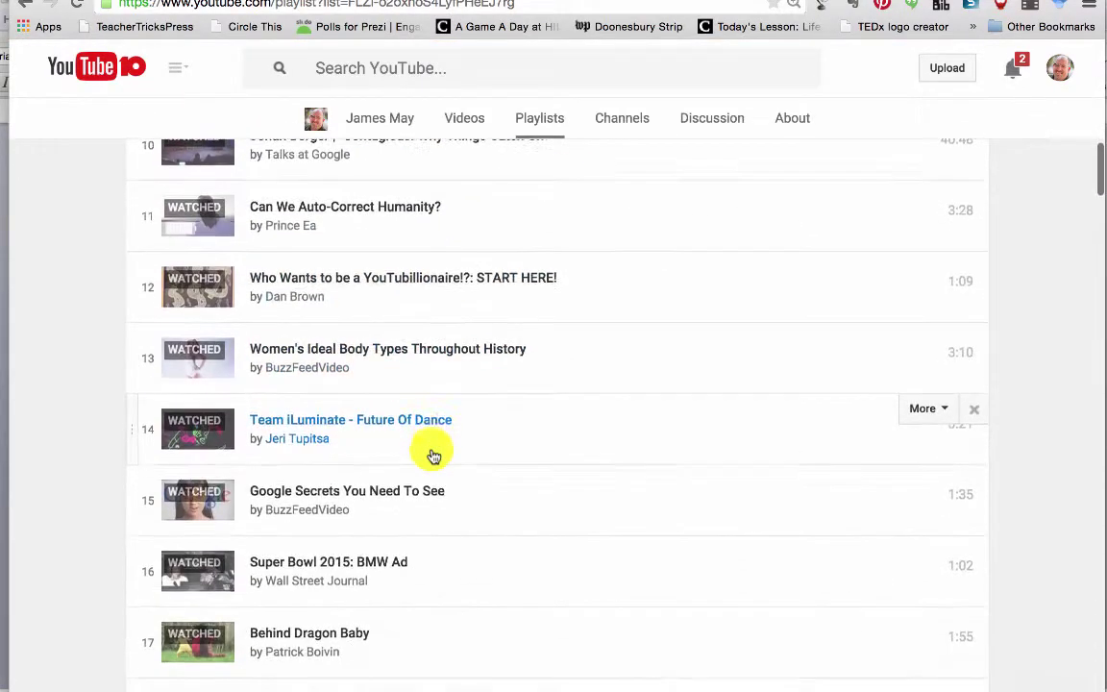
pyautogui.scroll(-5, 433, 455)
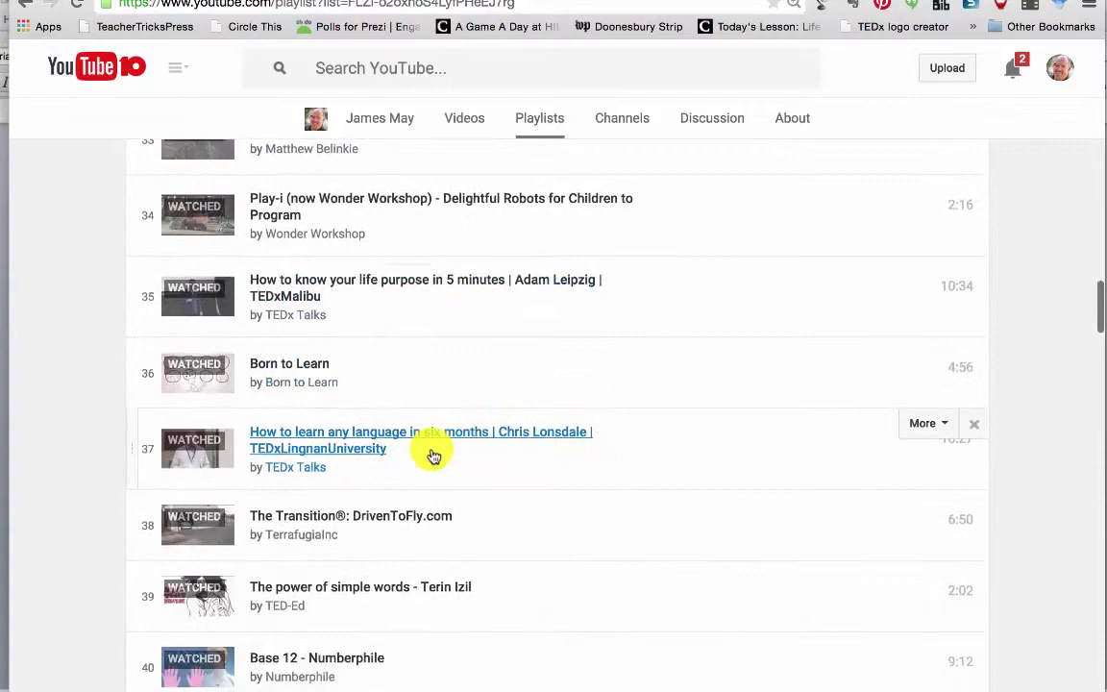
pyautogui.scroll(20, 433, 455)
pyautogui.scroll(5, 433, 455)
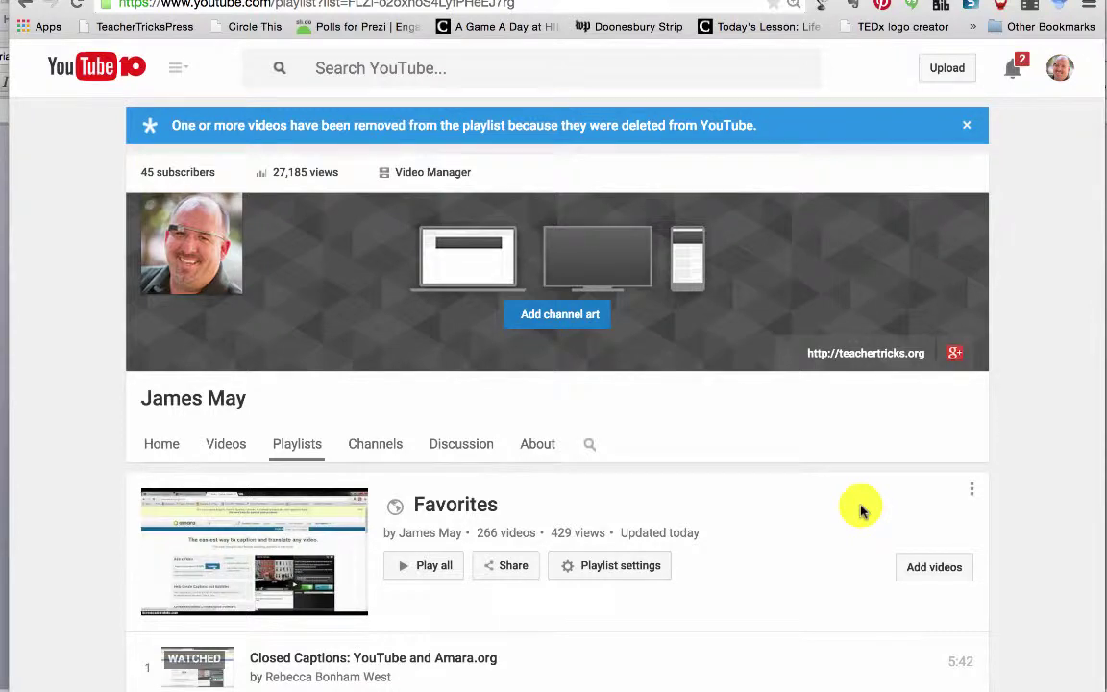
# Step: Search the text of the Favorites playlist page for "prez"
pyautogui.press('super+f')
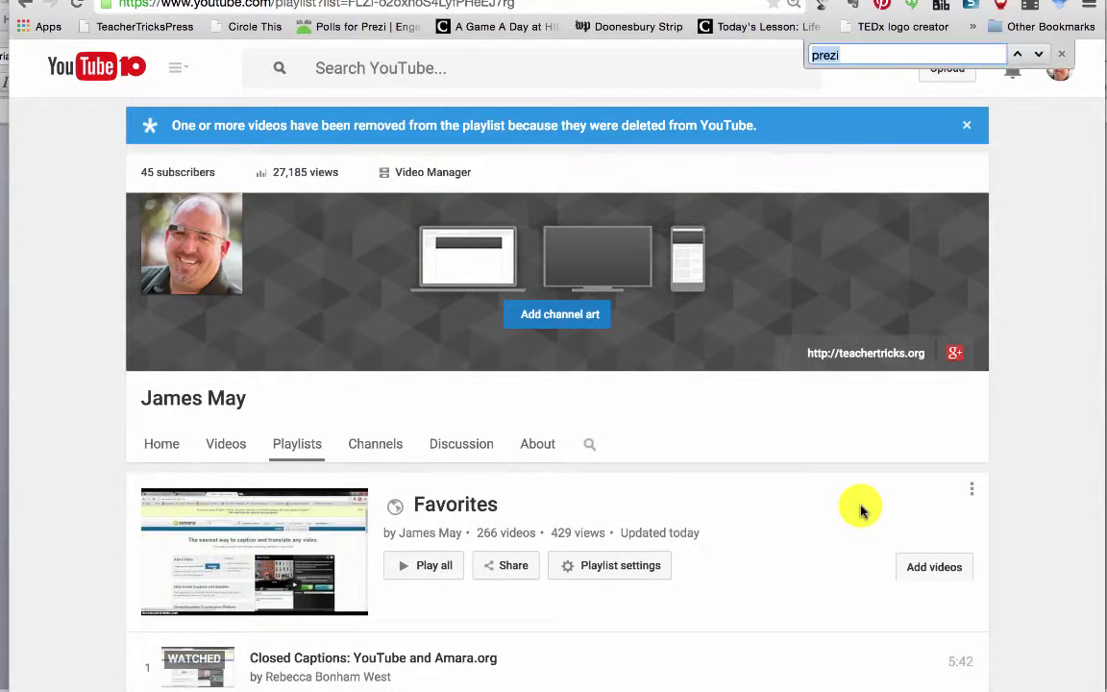
pyautogui.write('pre')
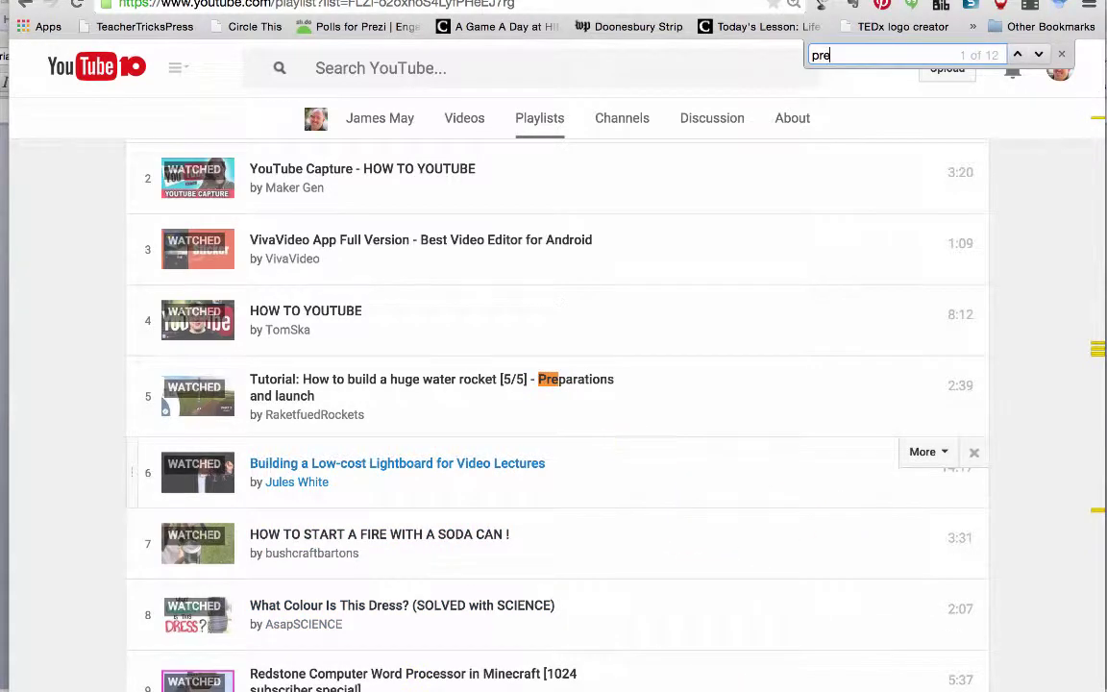
pyautogui.write('z')
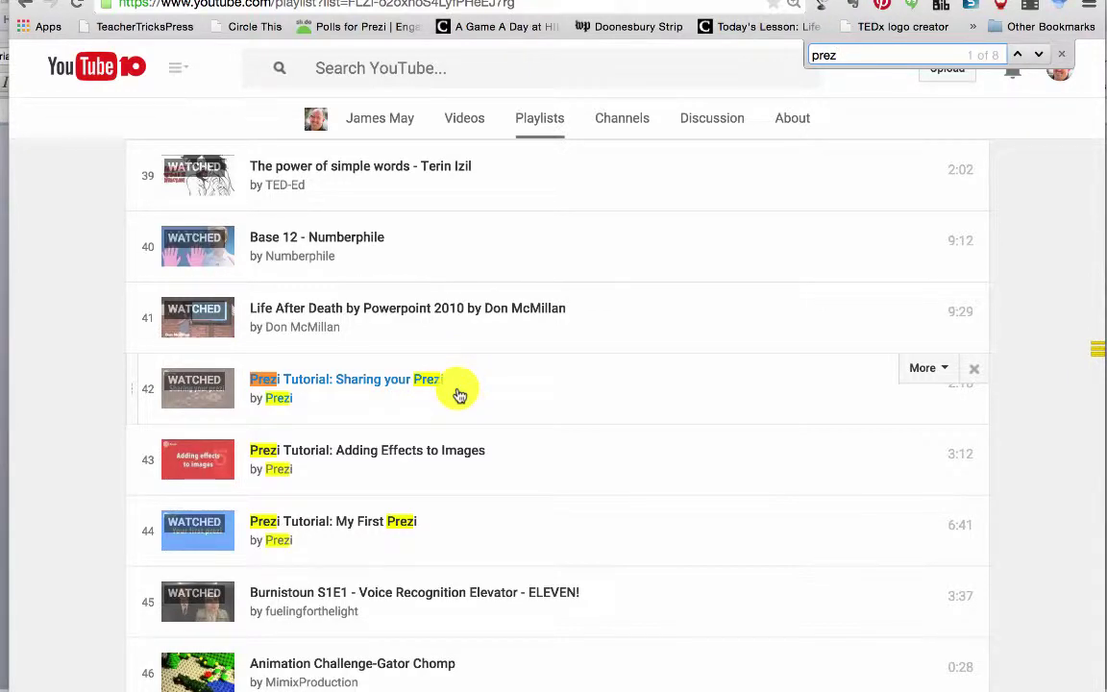
# Step: Return to the channel's playlists, review its subscribed channels with previews of TeachingChannel, PBS Idea Channel and TED, and close the page search
pyautogui.click(539, 118)
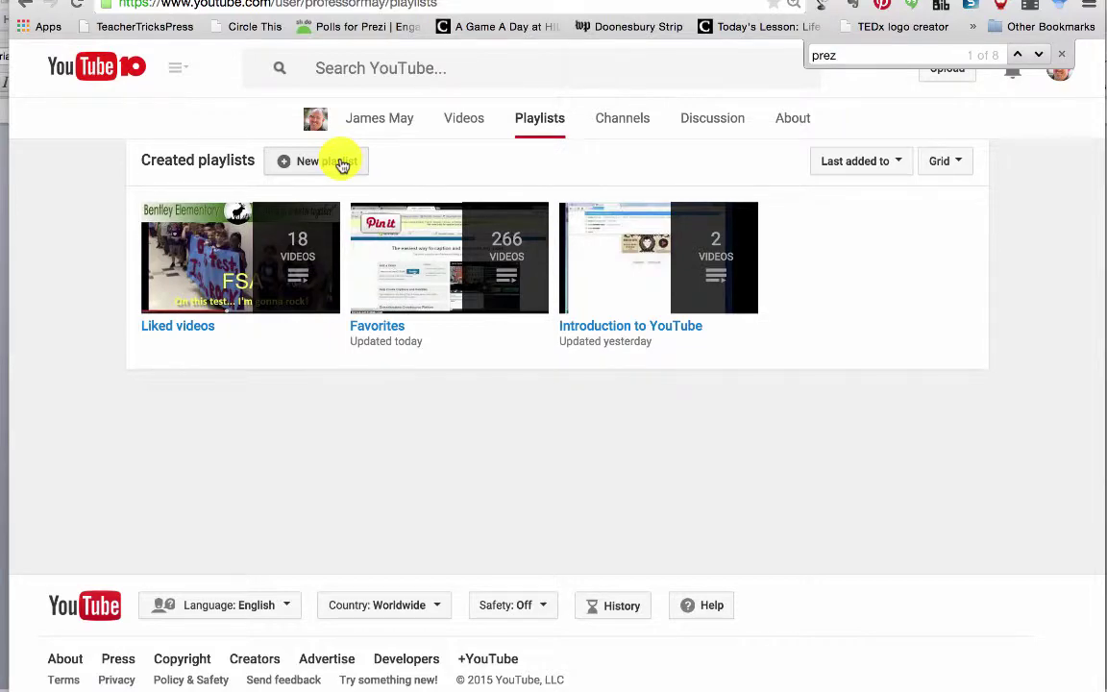
pyautogui.click(623, 133)
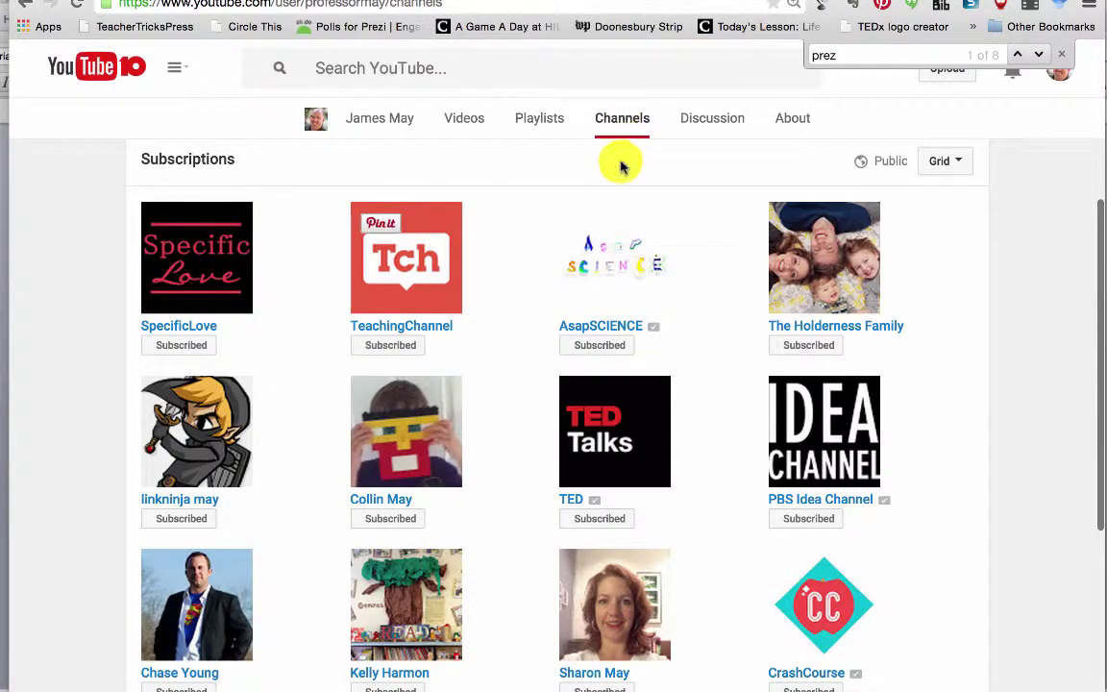
pyautogui.moveTo(623, 239)
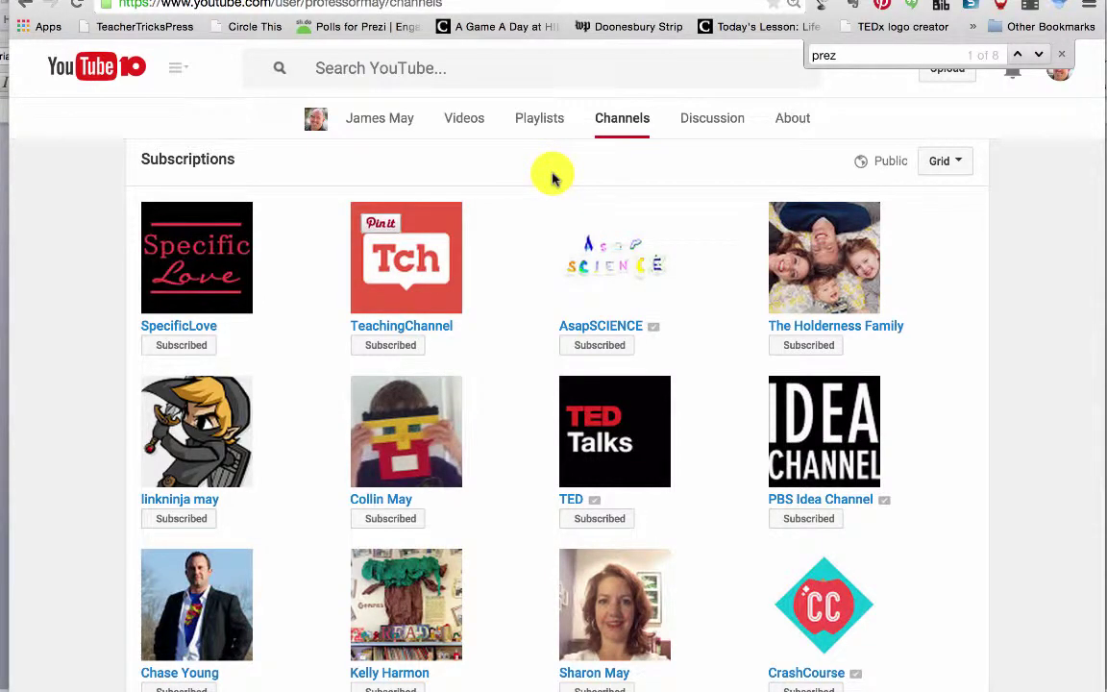
pyautogui.moveTo(452, 247)
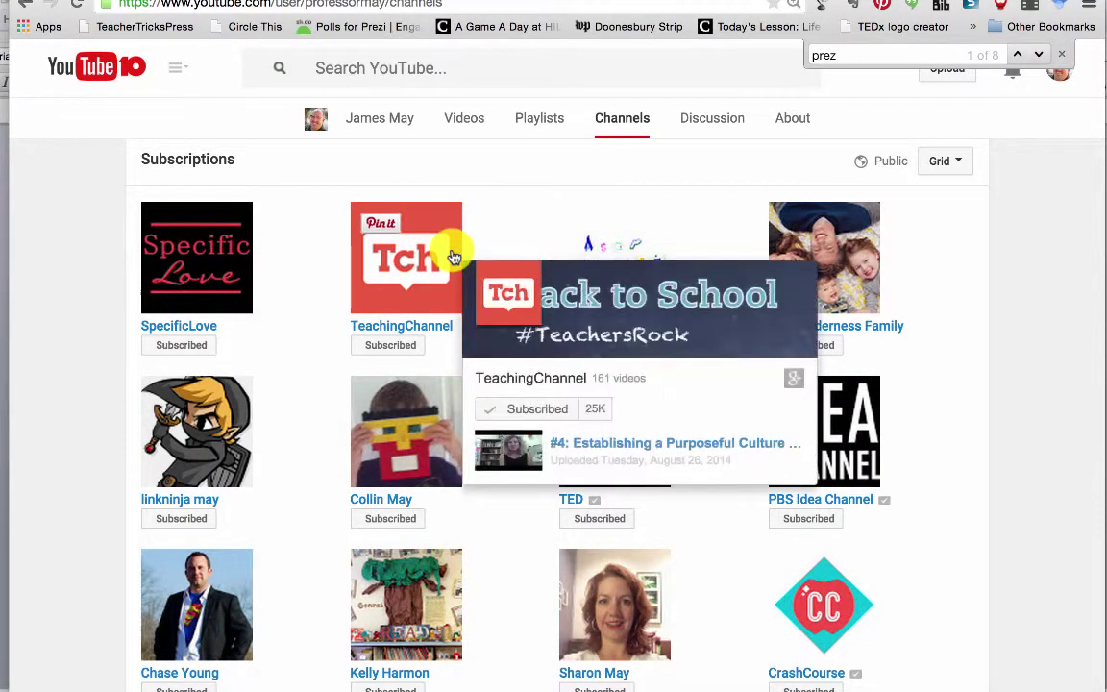
pyautogui.scroll(-1, 453, 251)
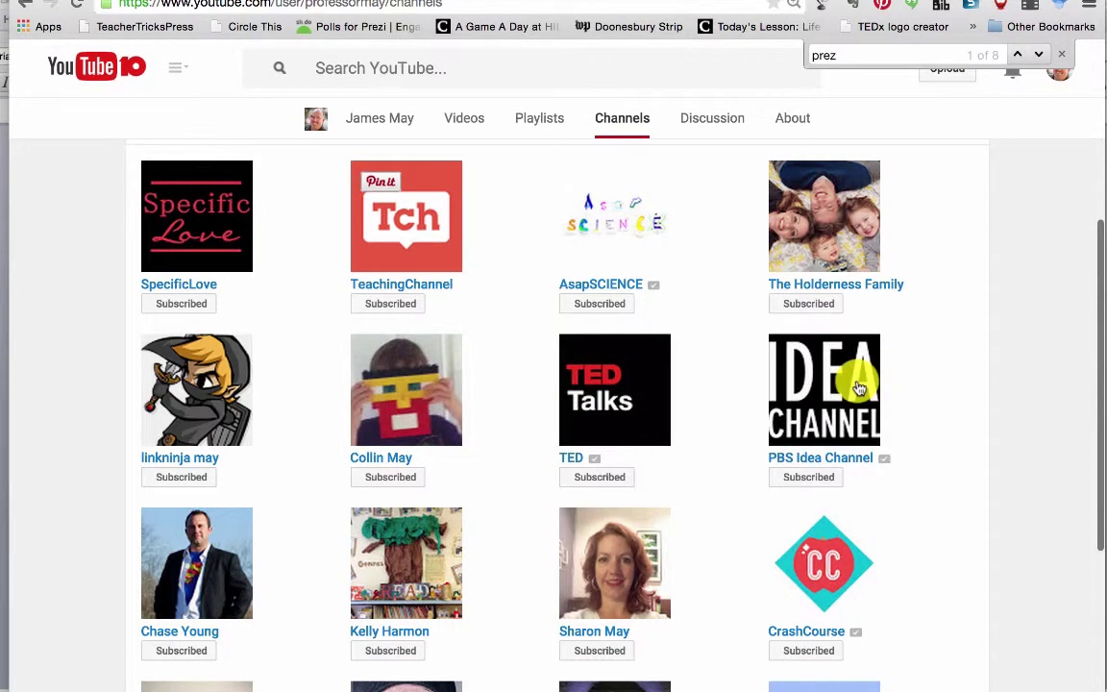
pyautogui.moveTo(860, 388)
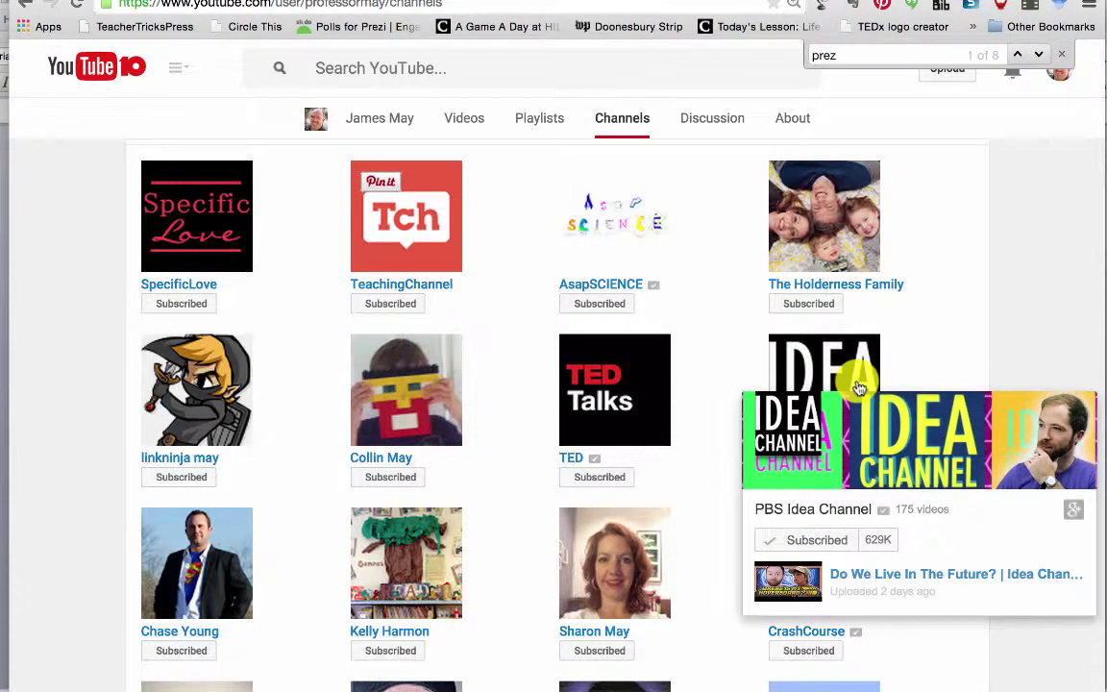
pyautogui.scroll(-1, 859, 387)
pyautogui.moveTo(636, 360)
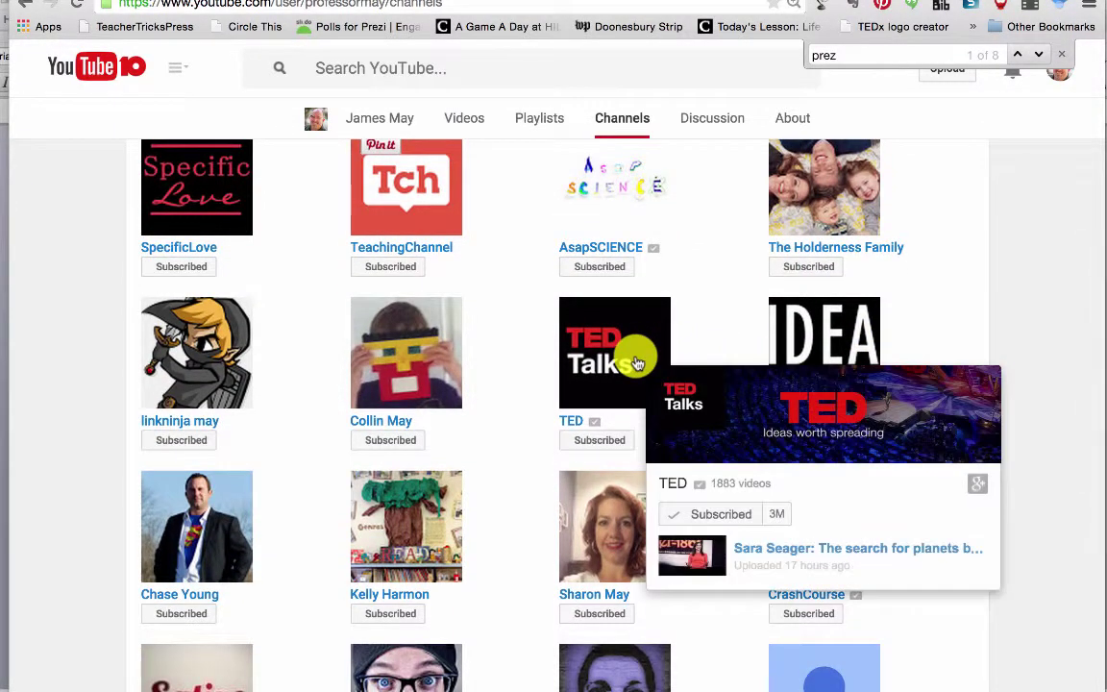
pyautogui.scroll(-1, 336, 353)
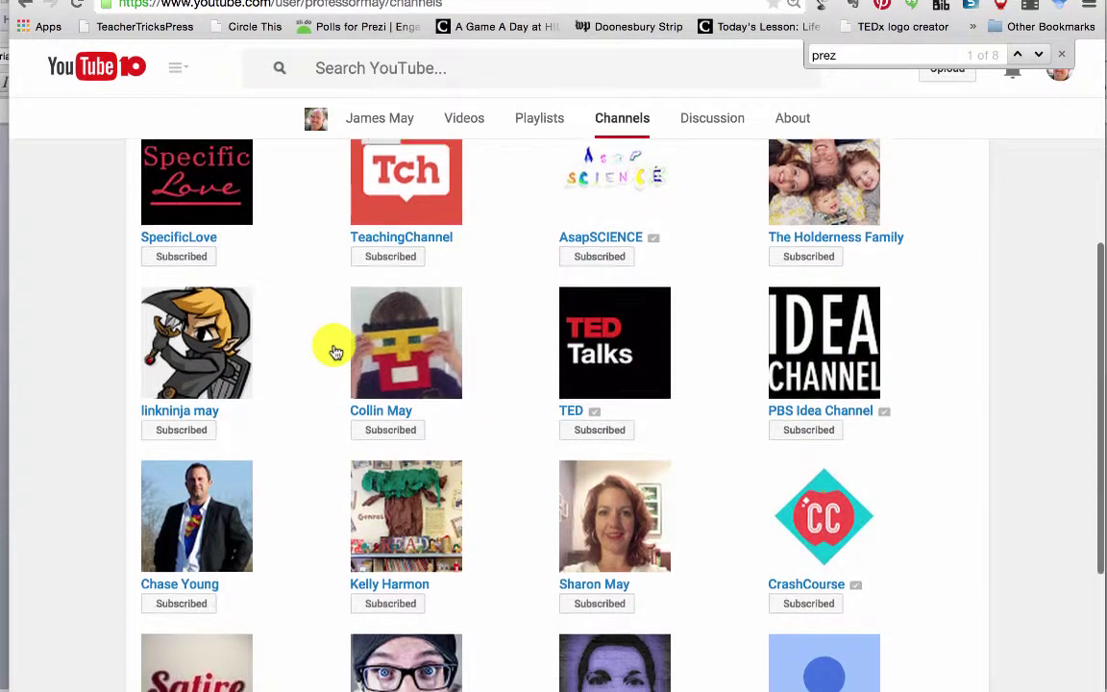
pyautogui.scroll(-4, 335, 352)
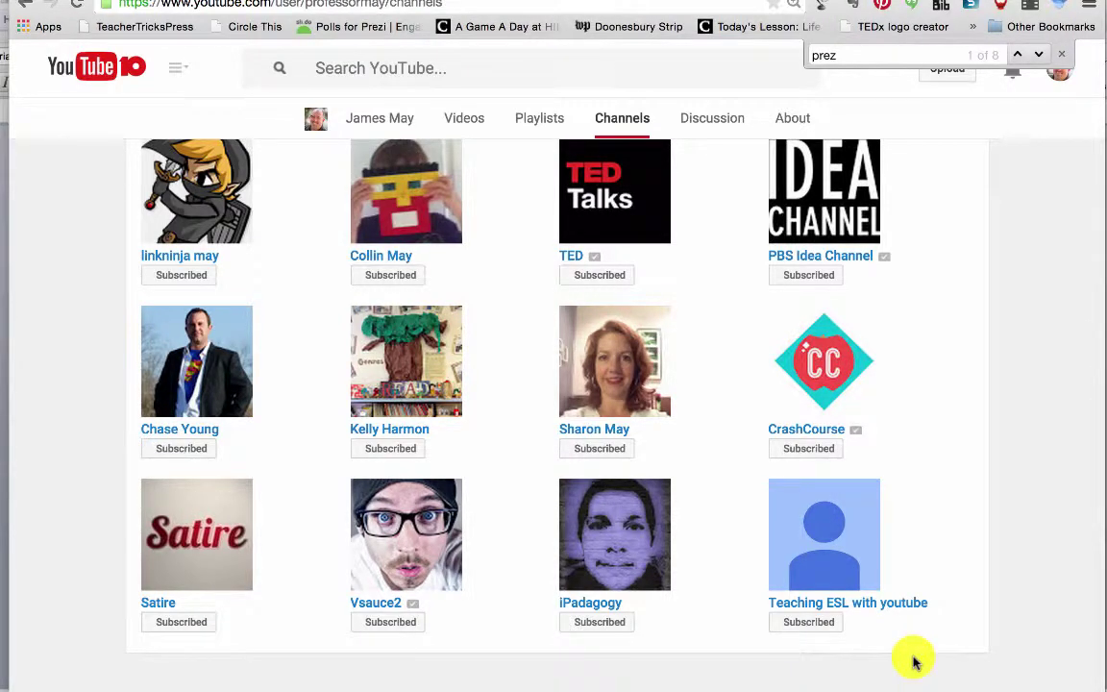
pyautogui.scroll(6, 913, 661)
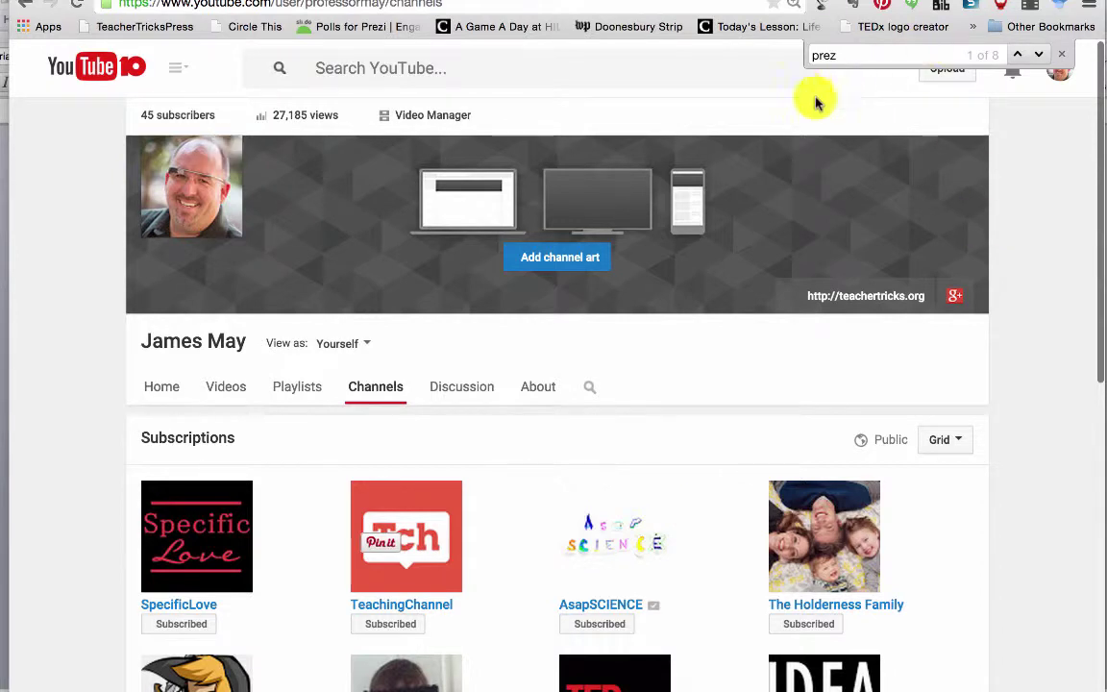
pyautogui.press('Escape')
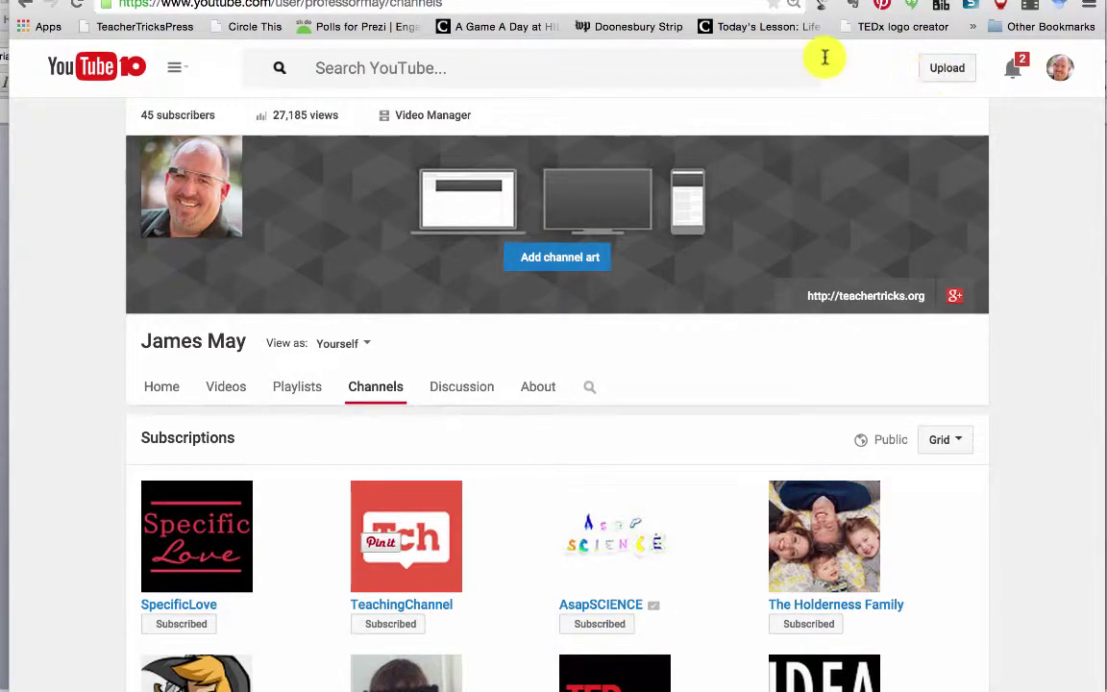
# Step: Open the video upload page and examine its privacy choices and video creation options
pyautogui.click(947, 73)
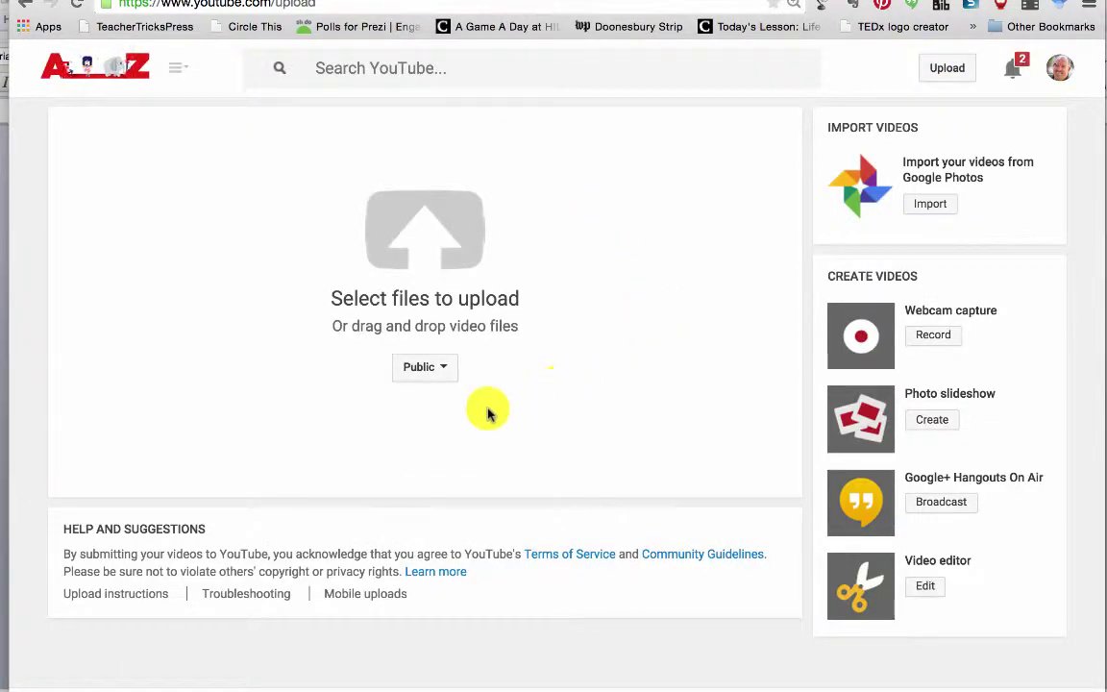
pyautogui.click(440, 369)
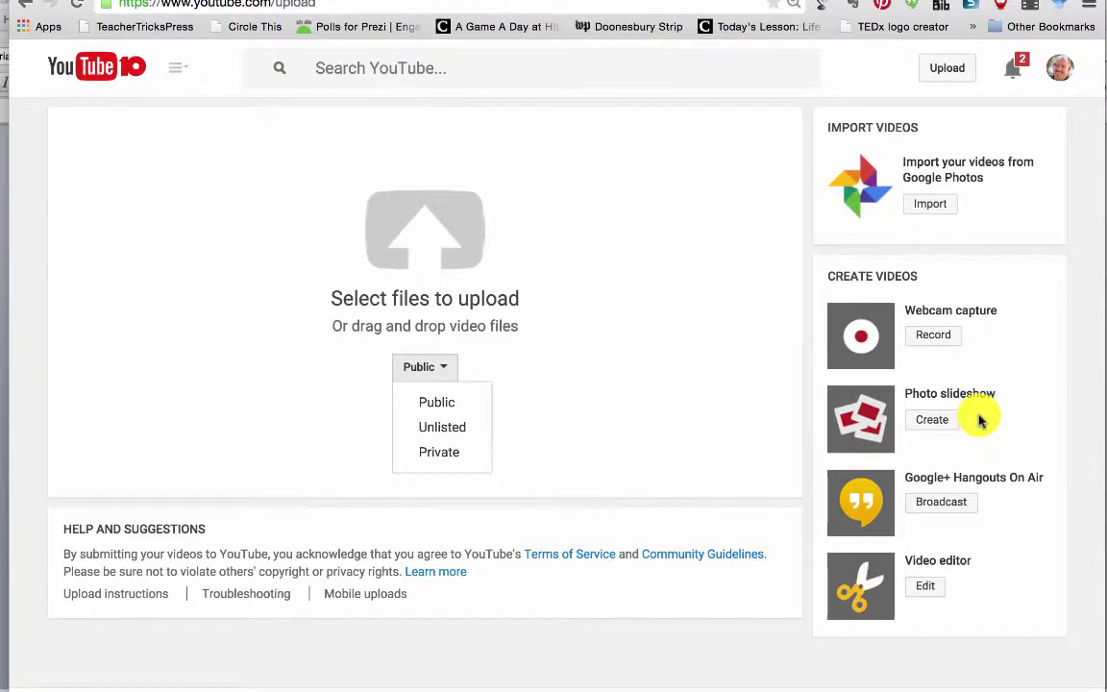
pyautogui.scroll(-2, 978, 420)
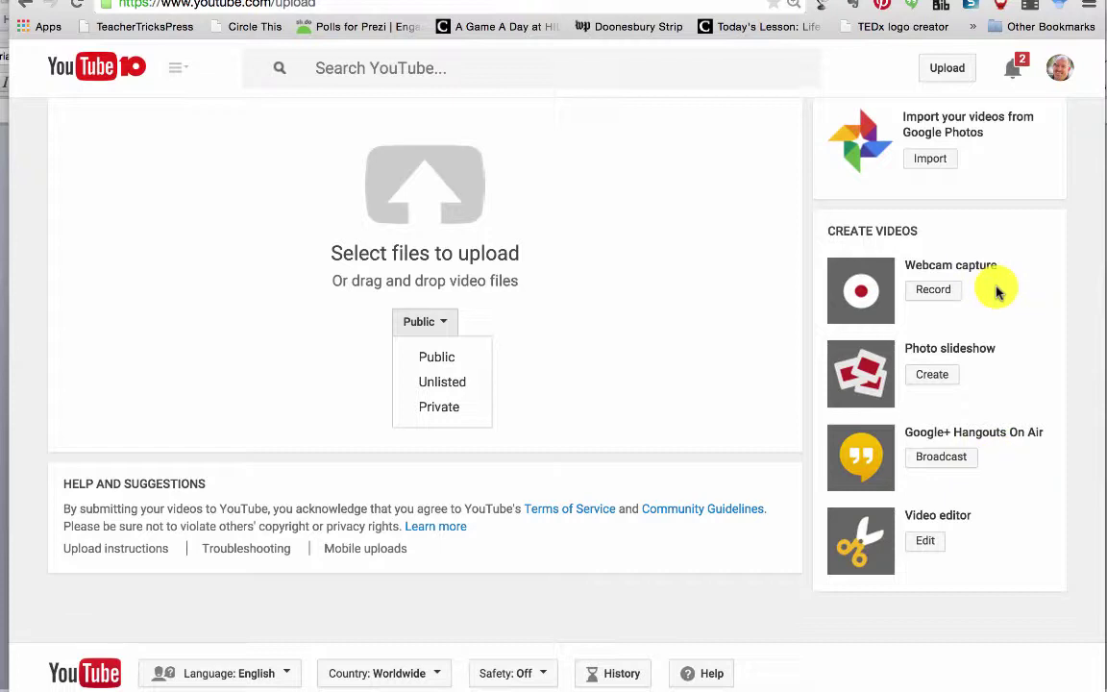
pyautogui.scroll(2, 932, 211)
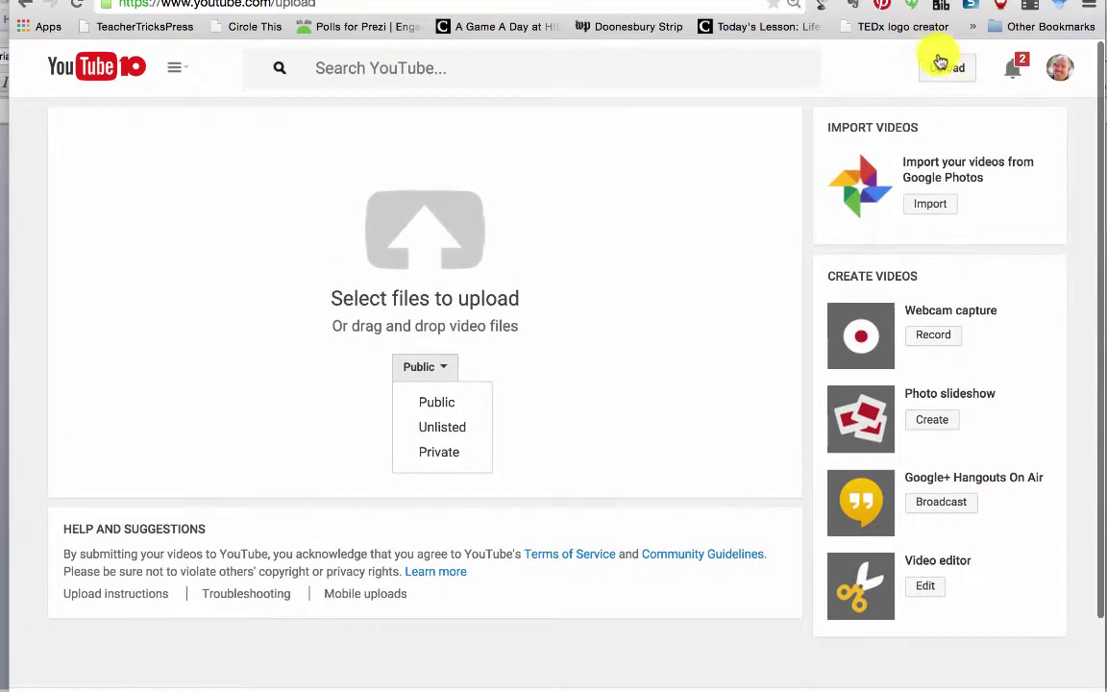
# Step: Record a webcam video about 4 seconds long, allowing camera and microphone access, and continue to its info and settings
pyautogui.click(937, 336)
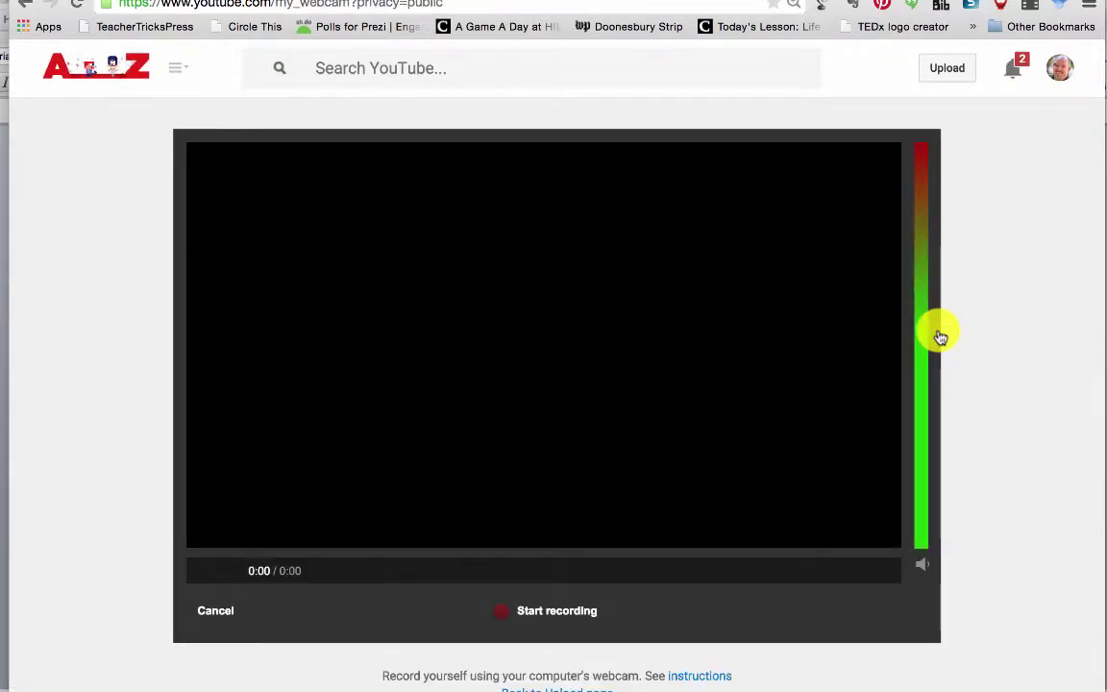
pyautogui.click(554, 617)
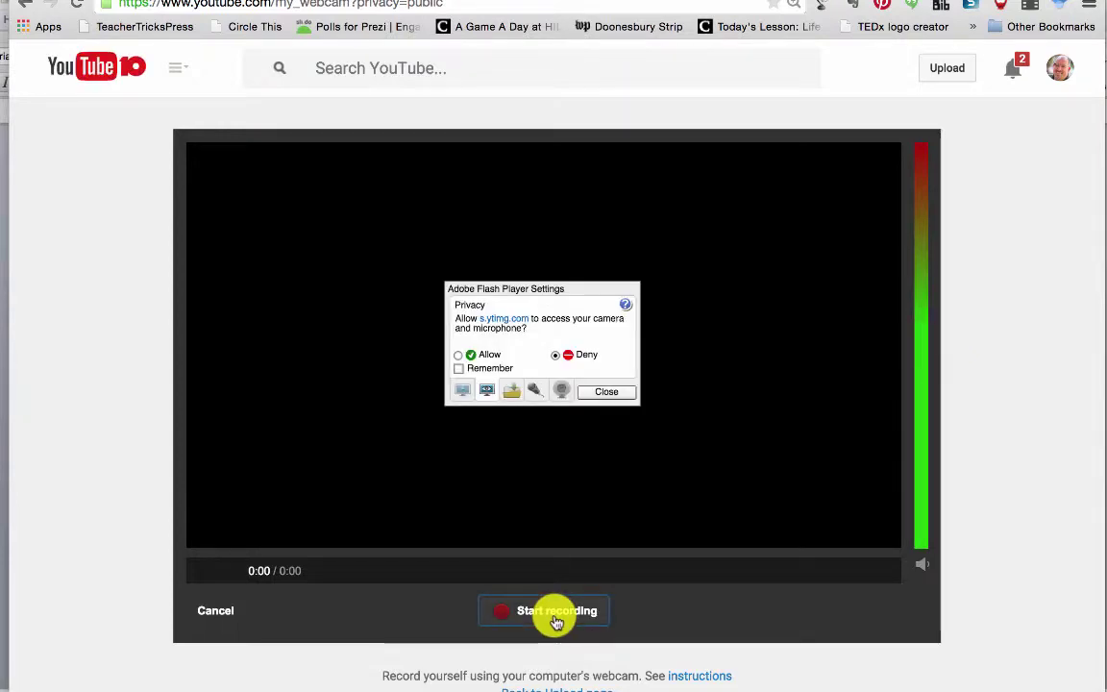
pyautogui.click(458, 355)
pyautogui.click(607, 391)
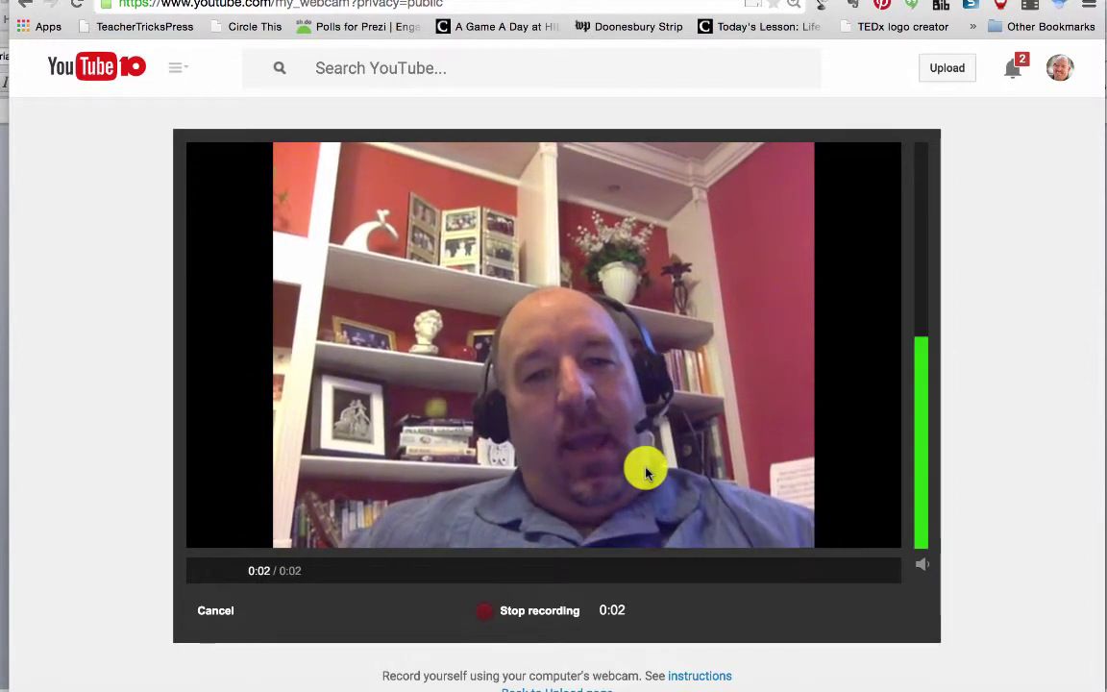
pyautogui.click(546, 611)
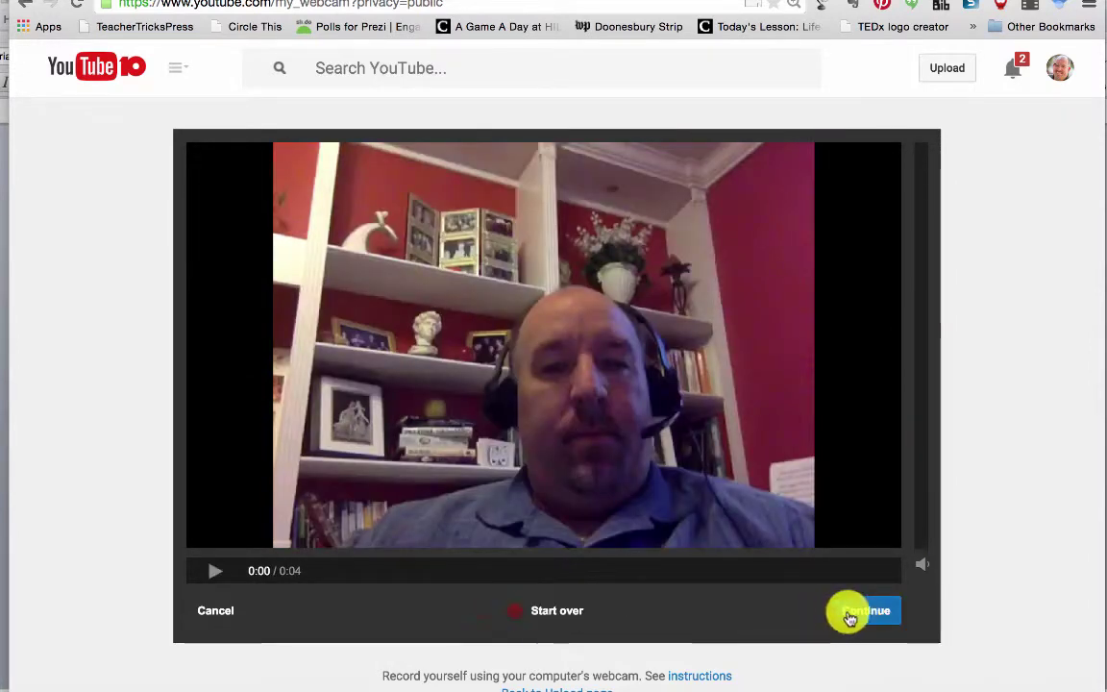
pyautogui.click(864, 613)
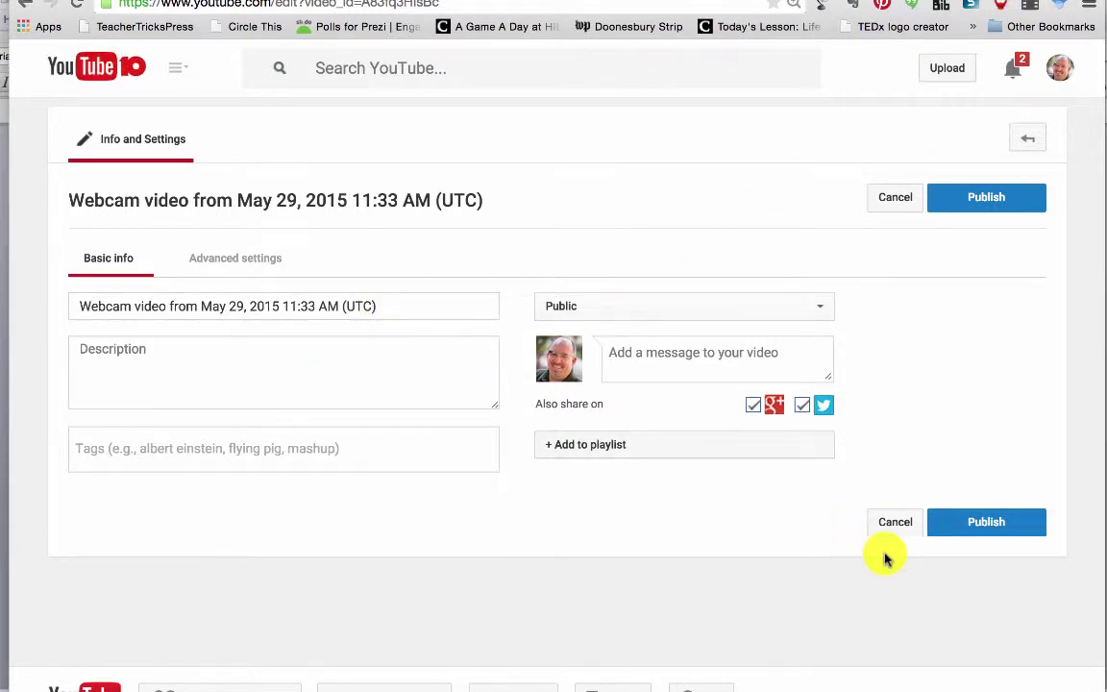
# Step: Open the two-person greeting video from your channel's uploads and pause its playback
pyautogui.click(175, 66)
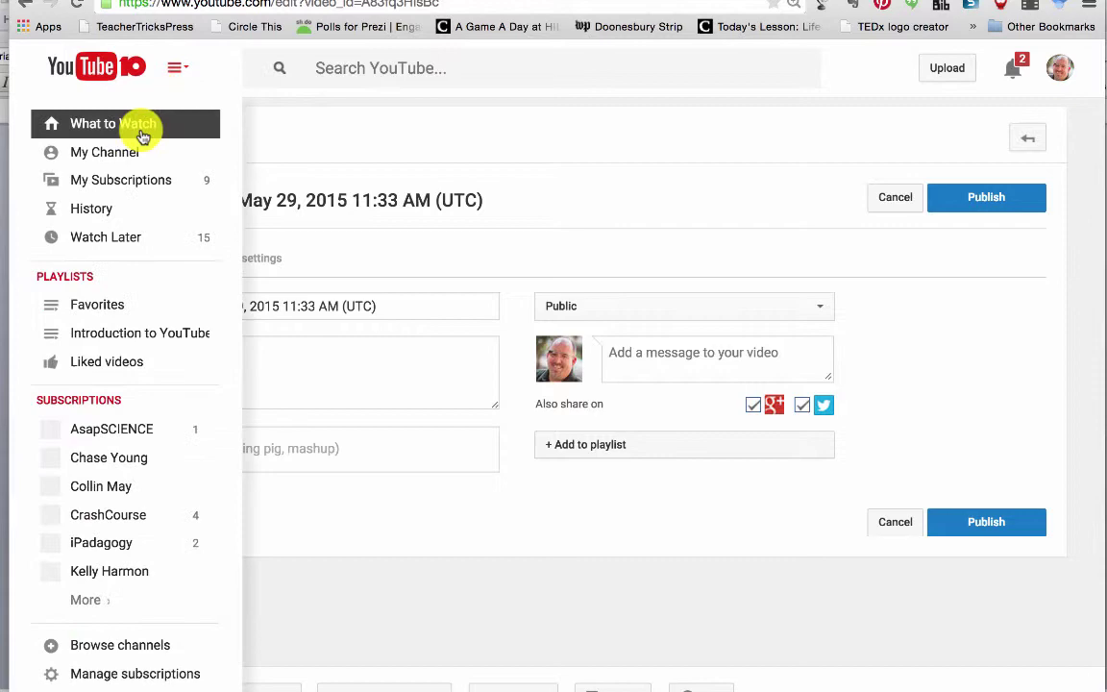
pyautogui.click(130, 155)
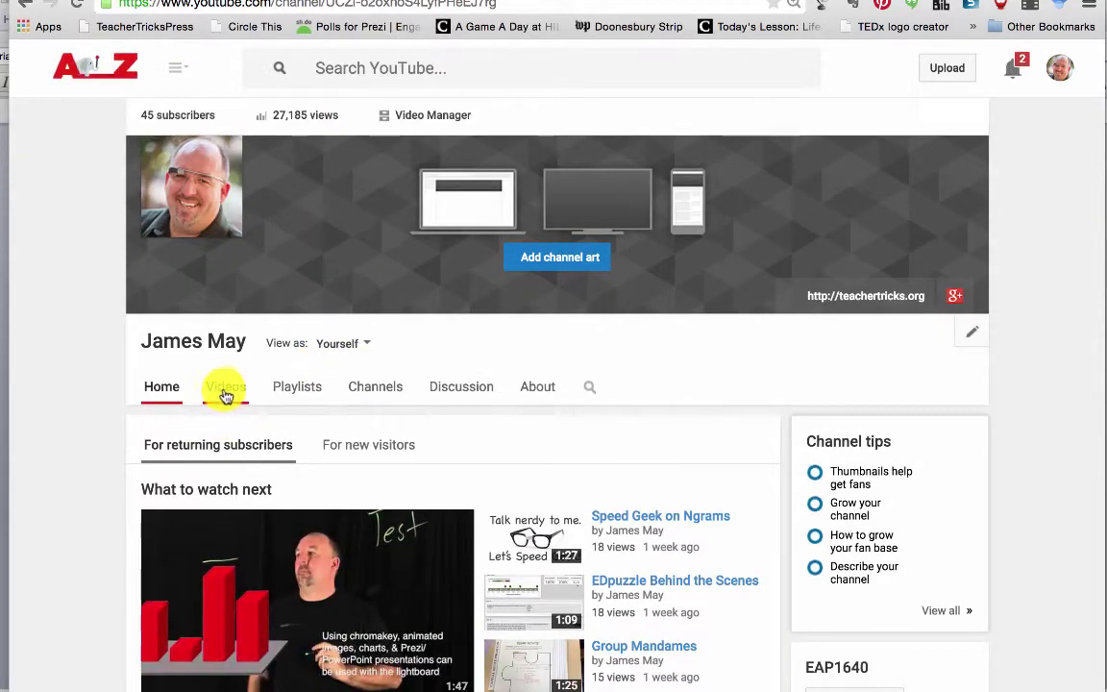
pyautogui.click(225, 394)
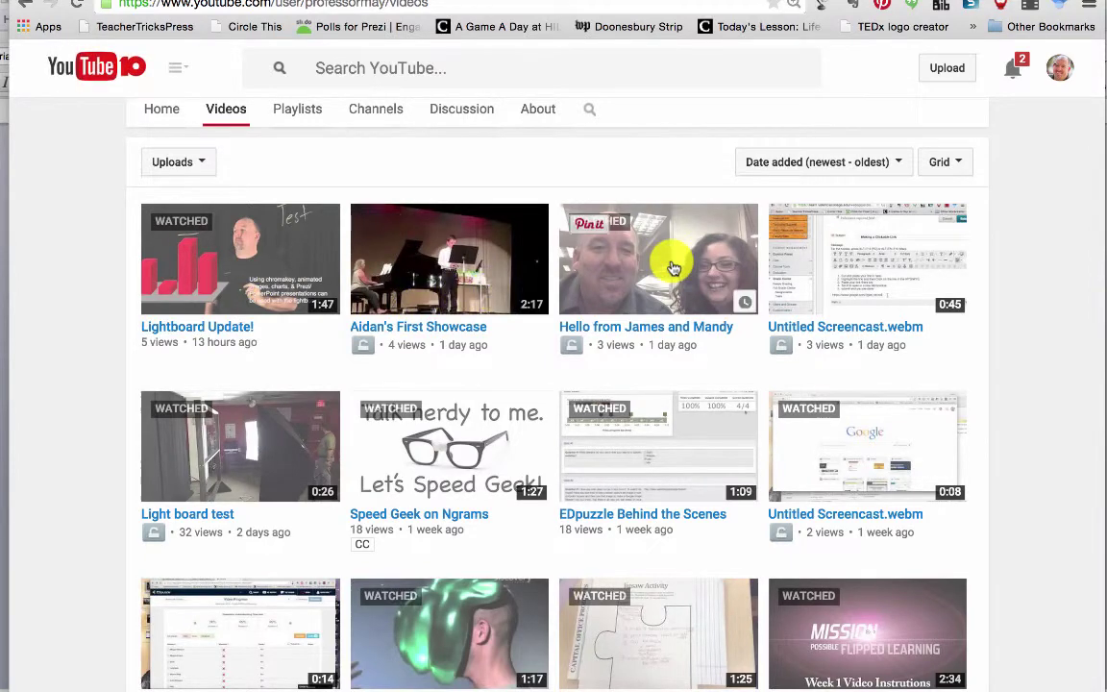
pyautogui.click(673, 267)
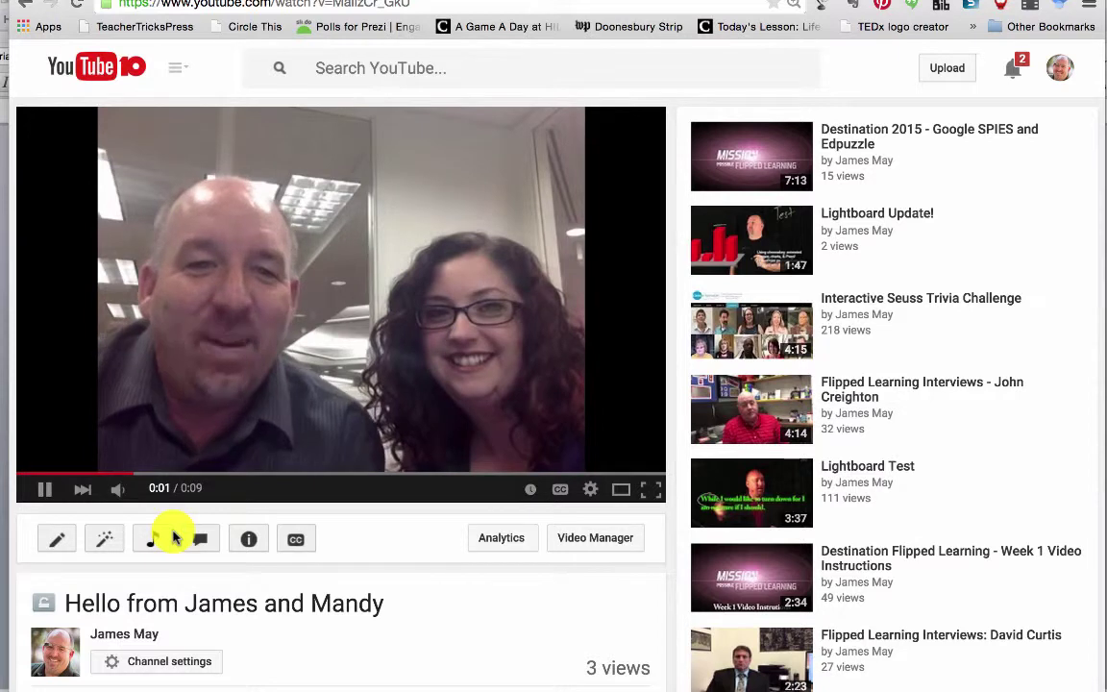
pyautogui.click(43, 488)
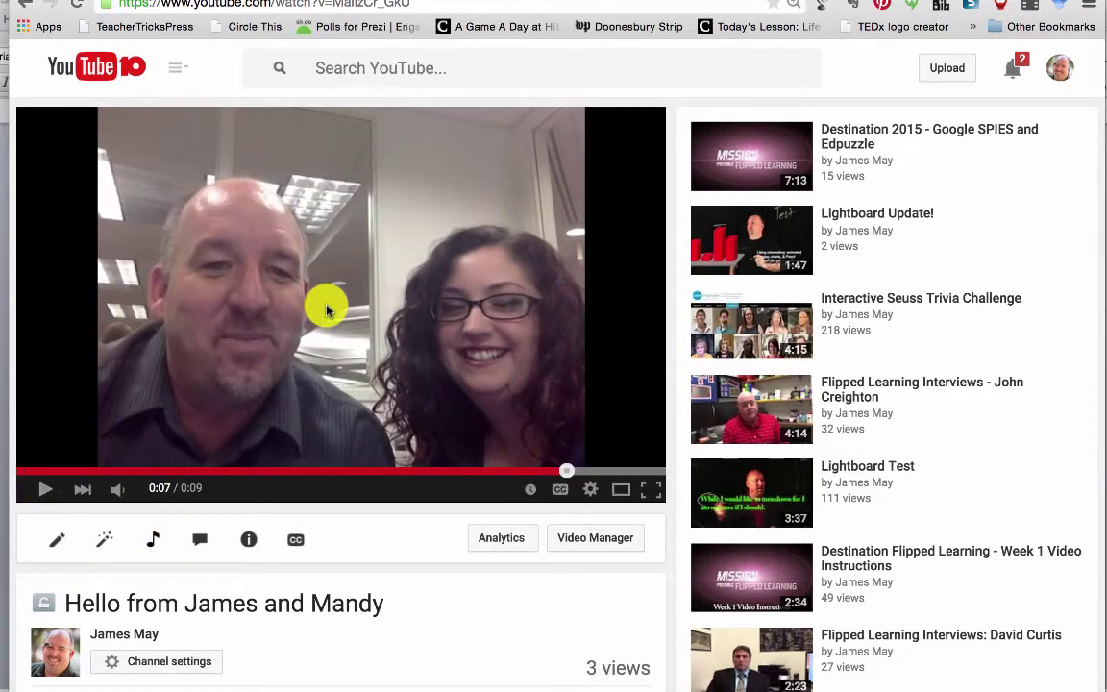